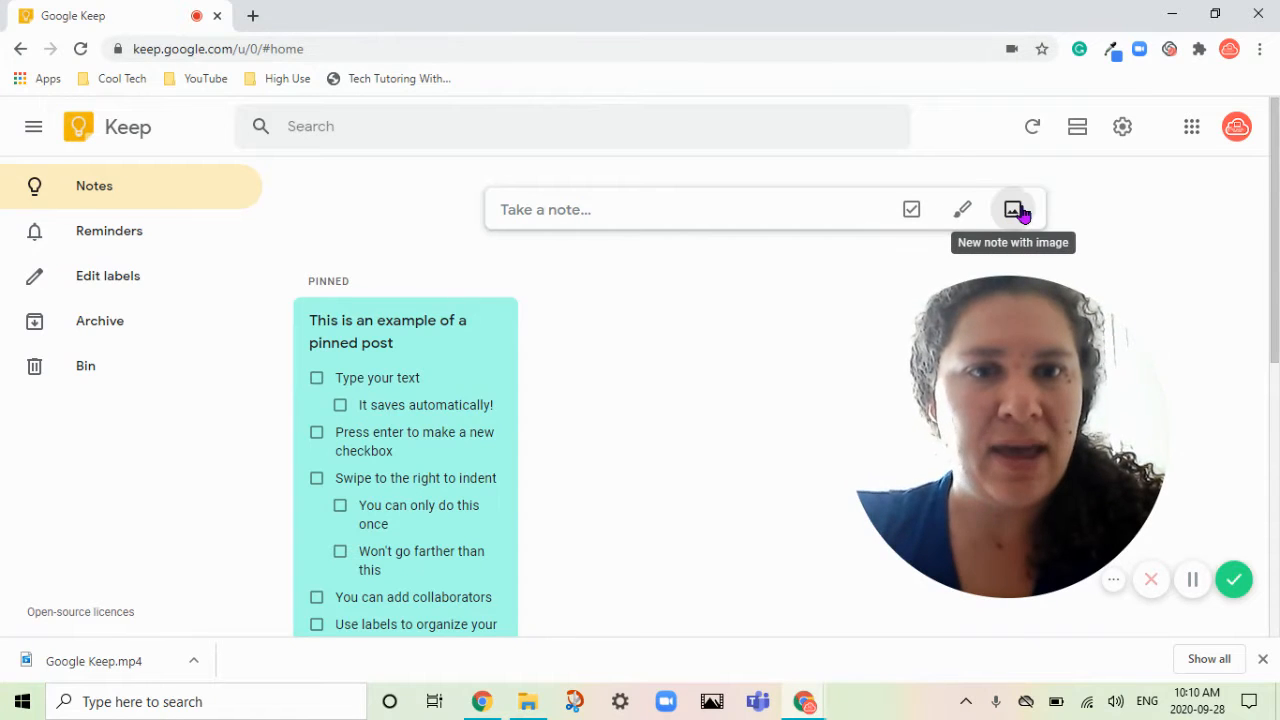
Step: Start a new note and turn it into a checklist with tick boxes
left_click(681, 215)
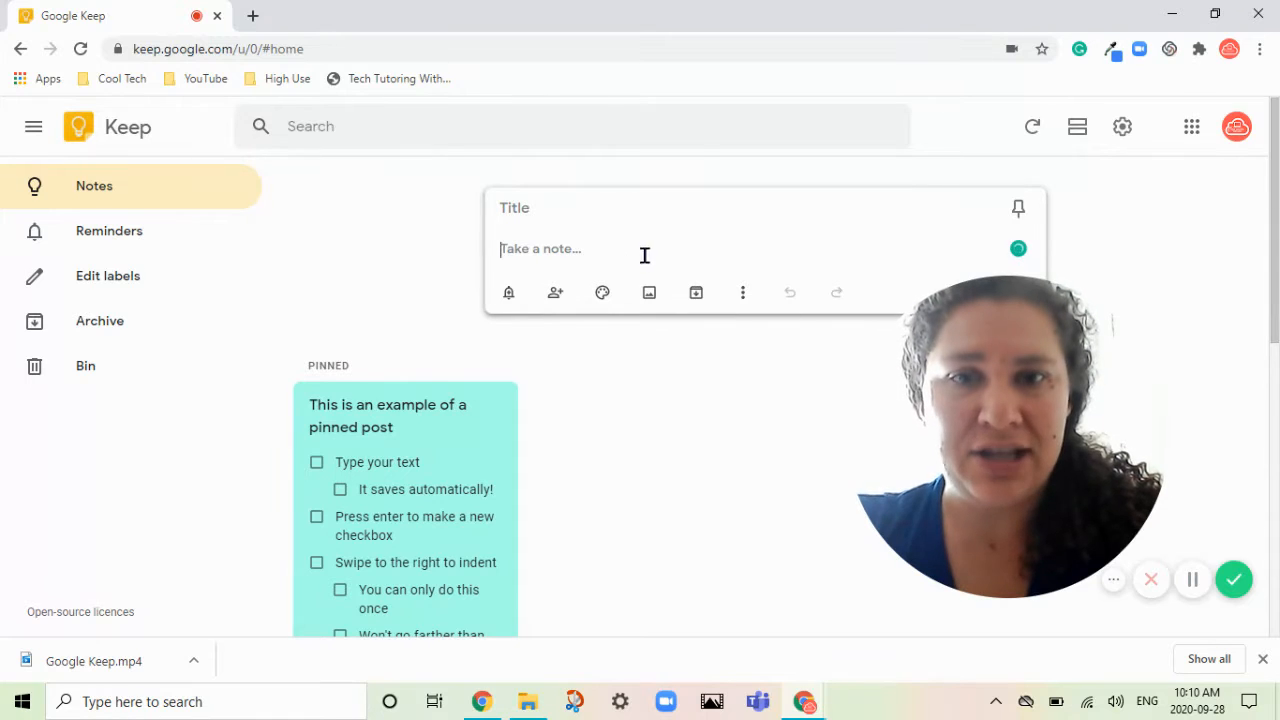
left_click(745, 295)
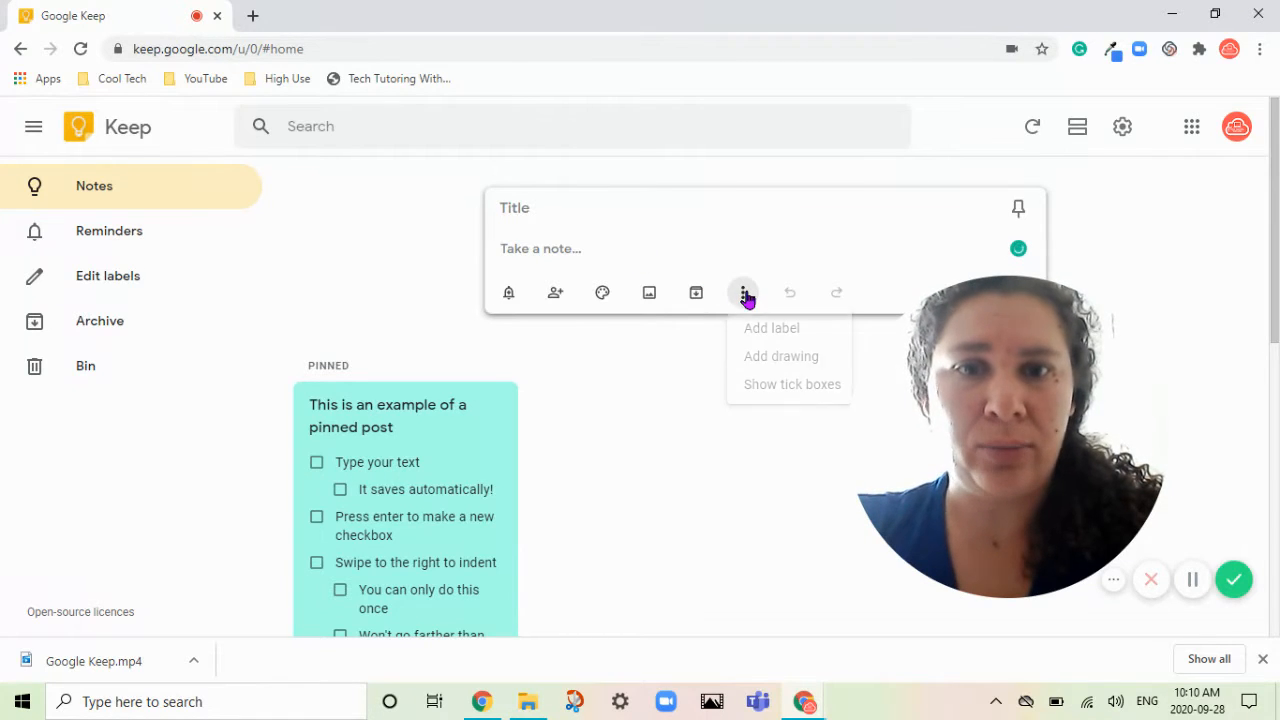
left_click(778, 388)
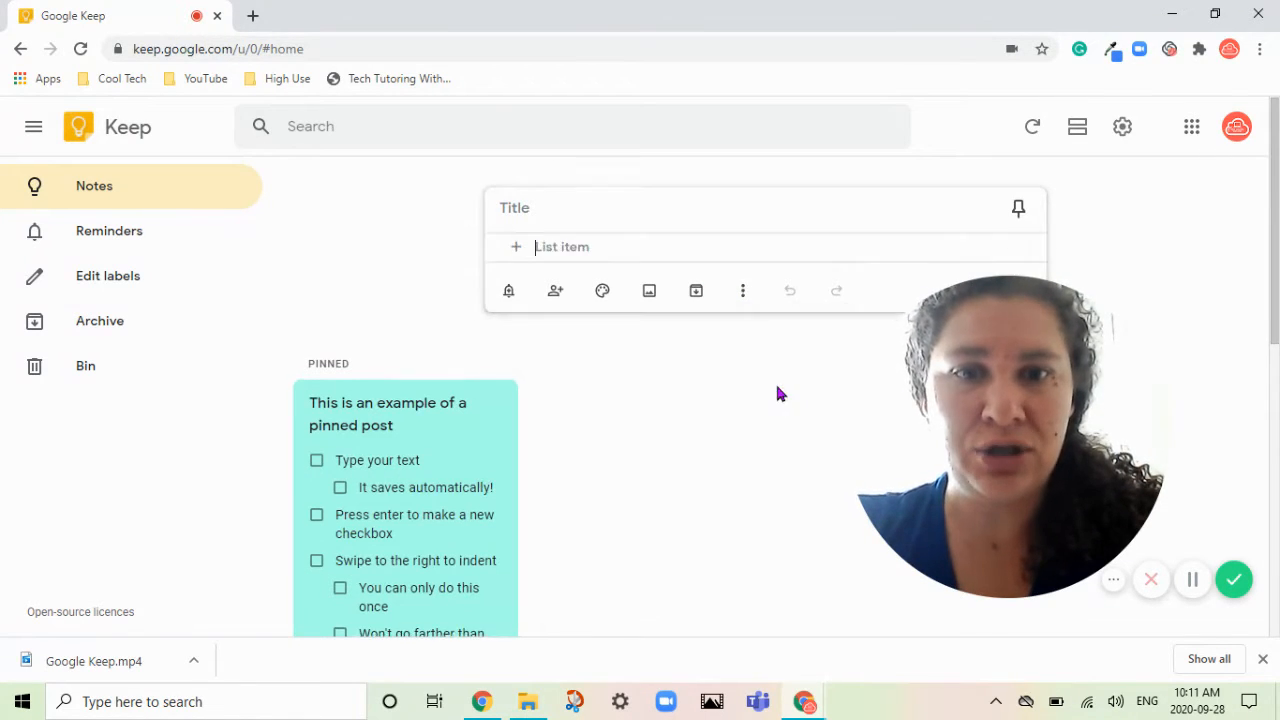
Step: Title the new checklist note "Grocery List"
left_click(591, 206)
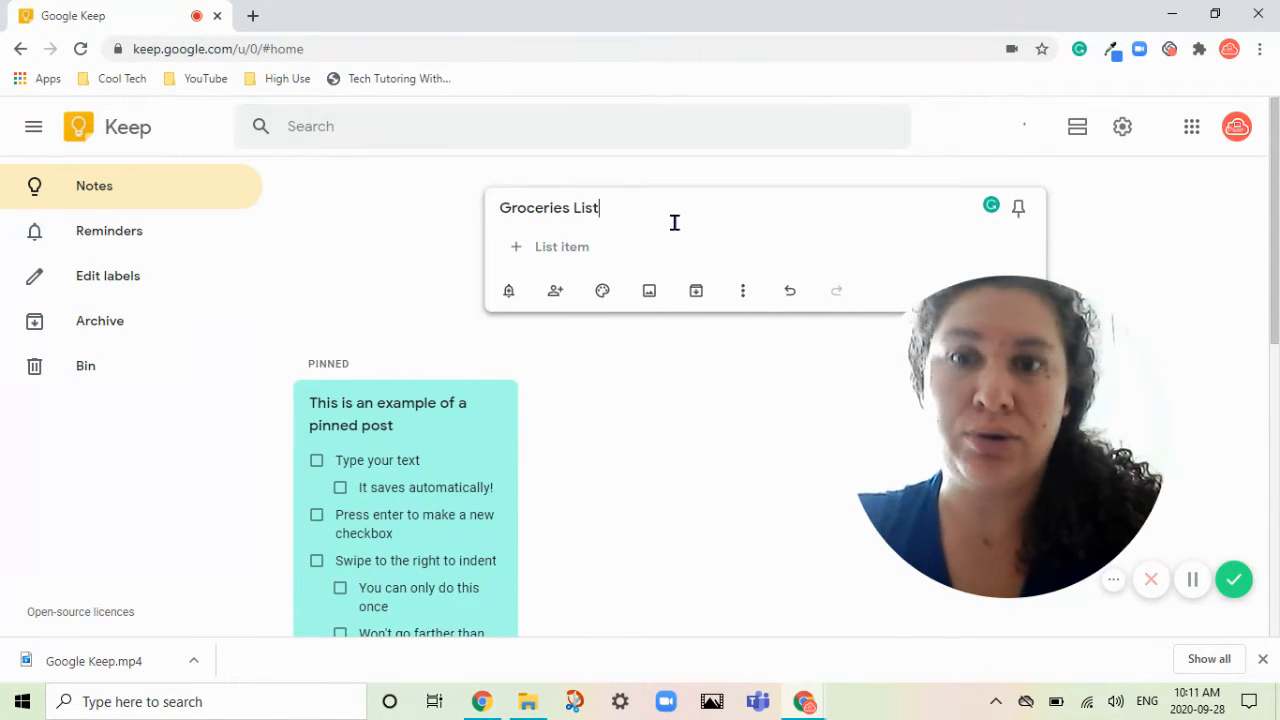
key("BackSpace")
key("BackSpace")
key("BackSpace")
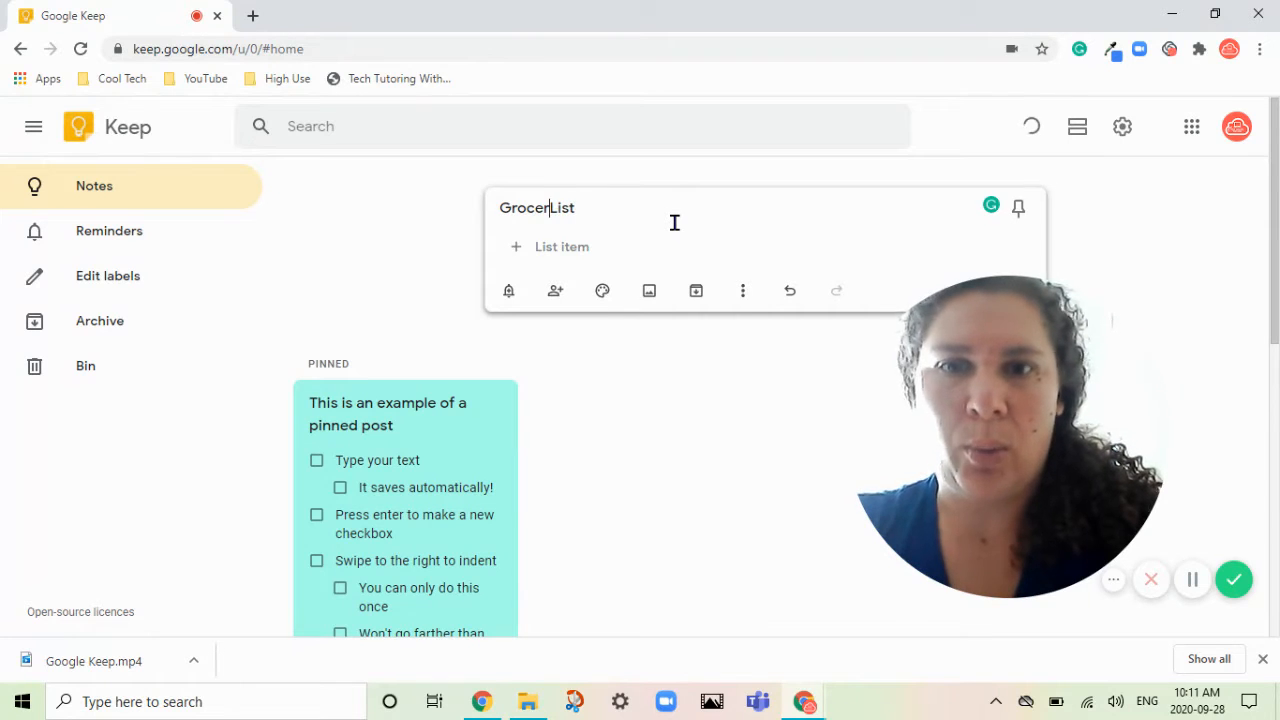
type("y")
Step: Add "Frozen items" as the first list item of the Grocery List note
left_click(631, 240)
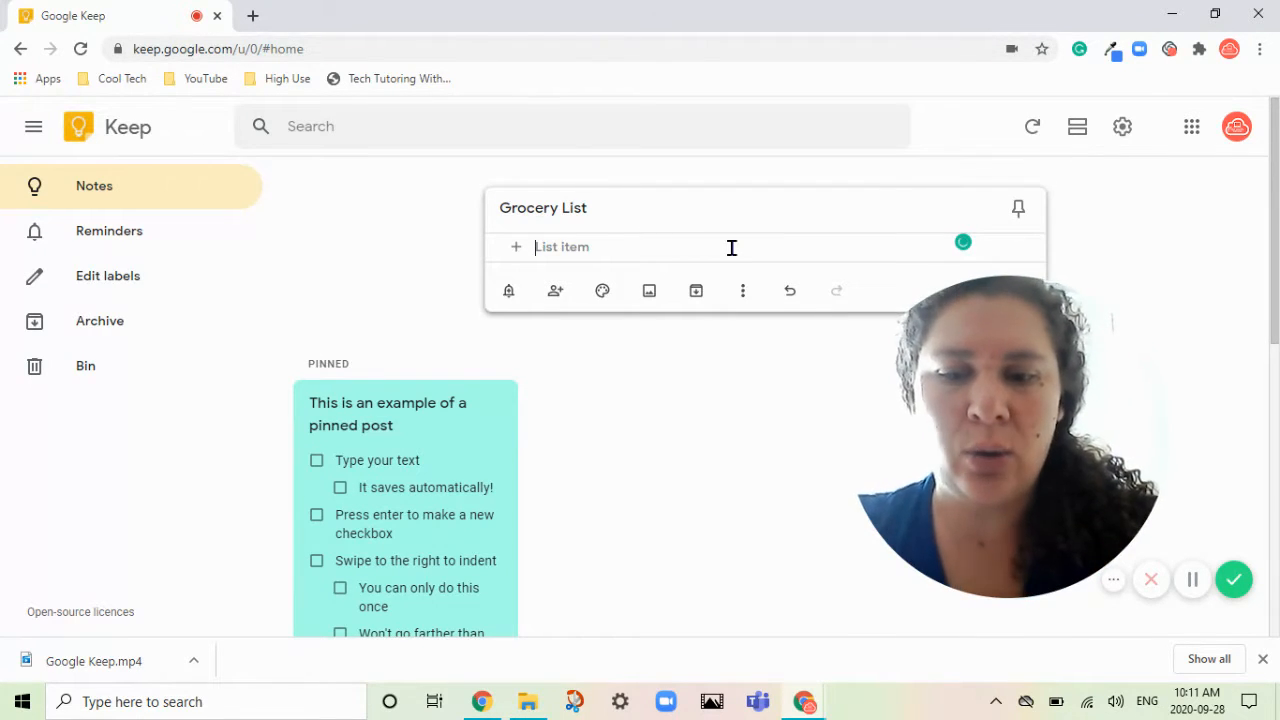
type("Frozen")
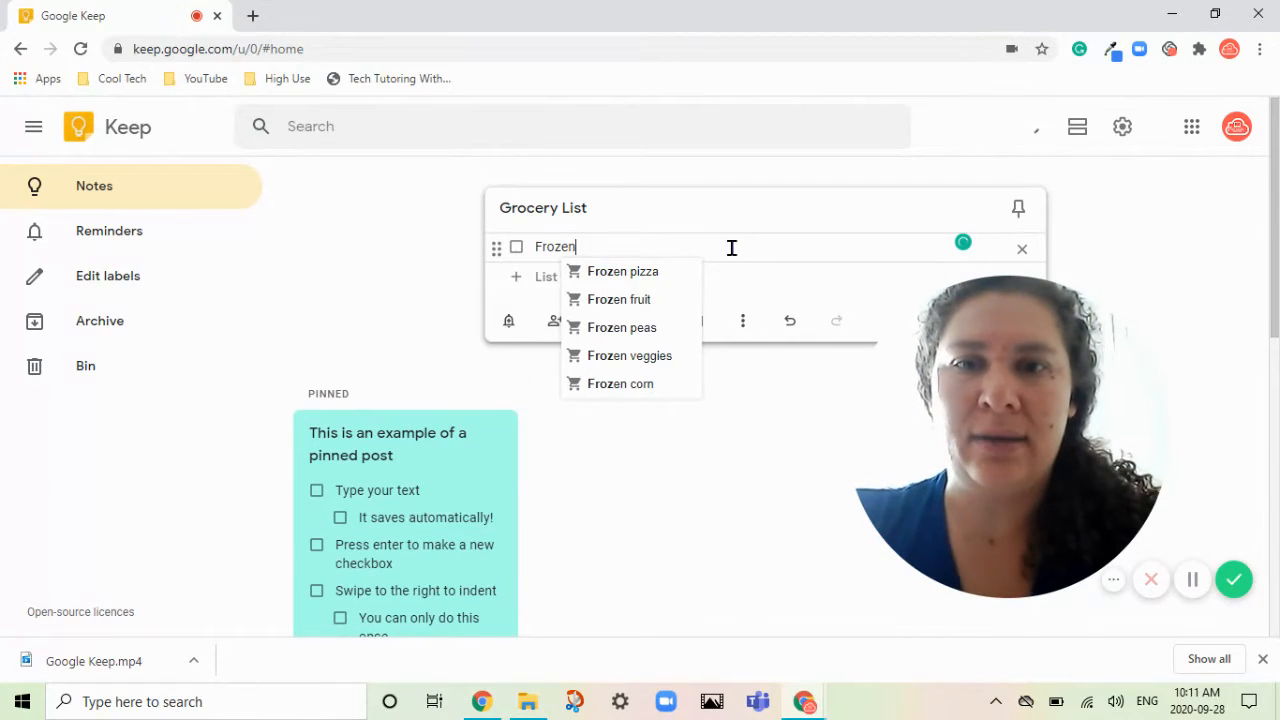
type(" items")
key("Return")
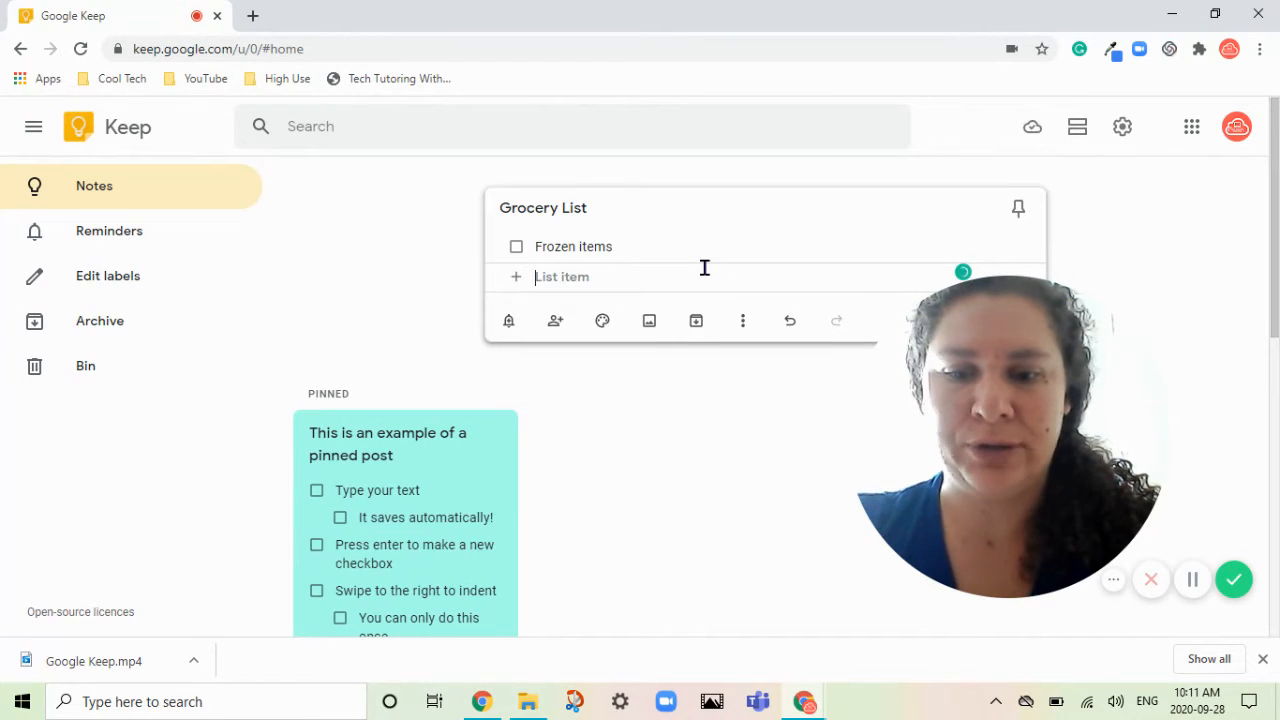
Step: Add "broccoli" and "pizza" as indented sub-items under Frozen items
type("broc")
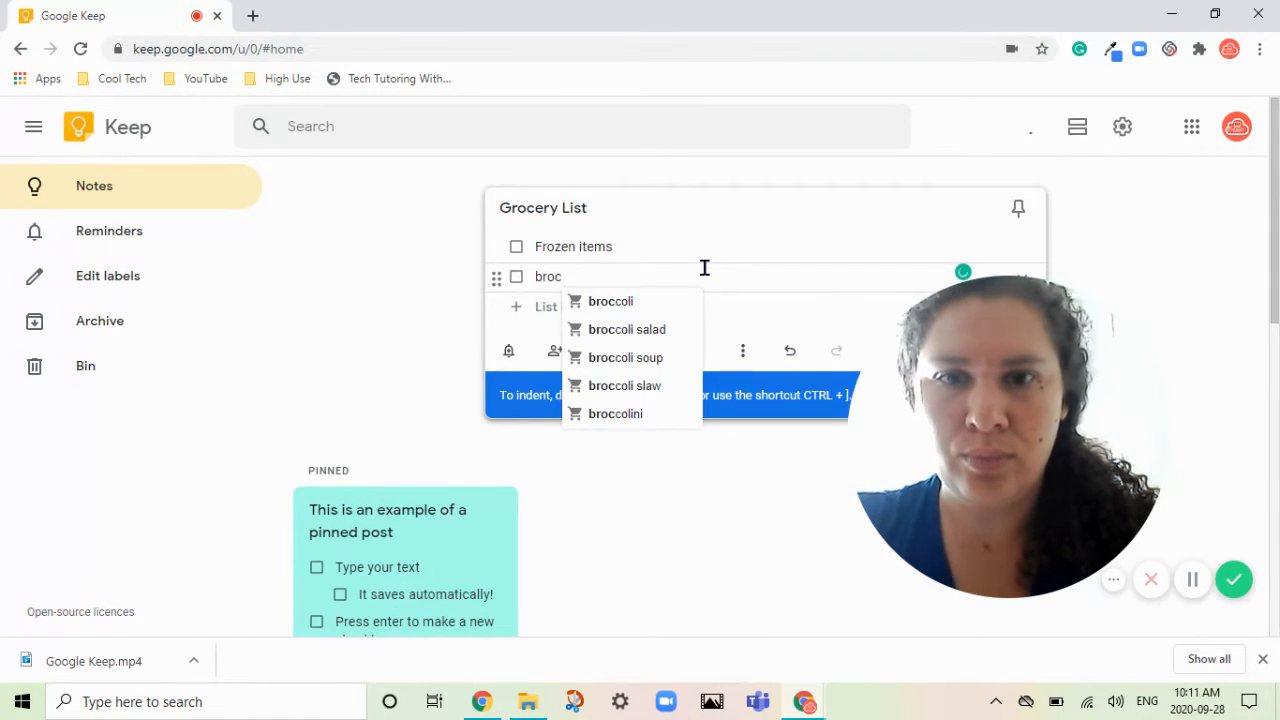
left_click(661, 303)
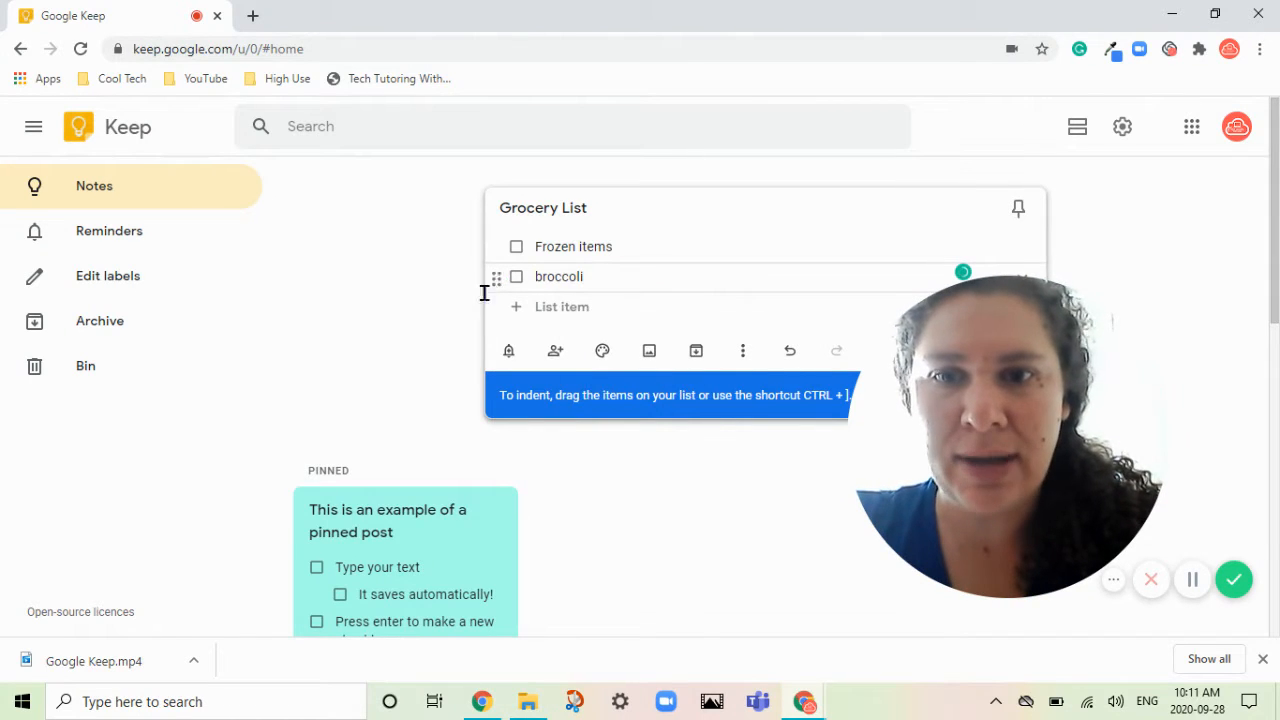
left_click_drag(497, 275, 565, 274)
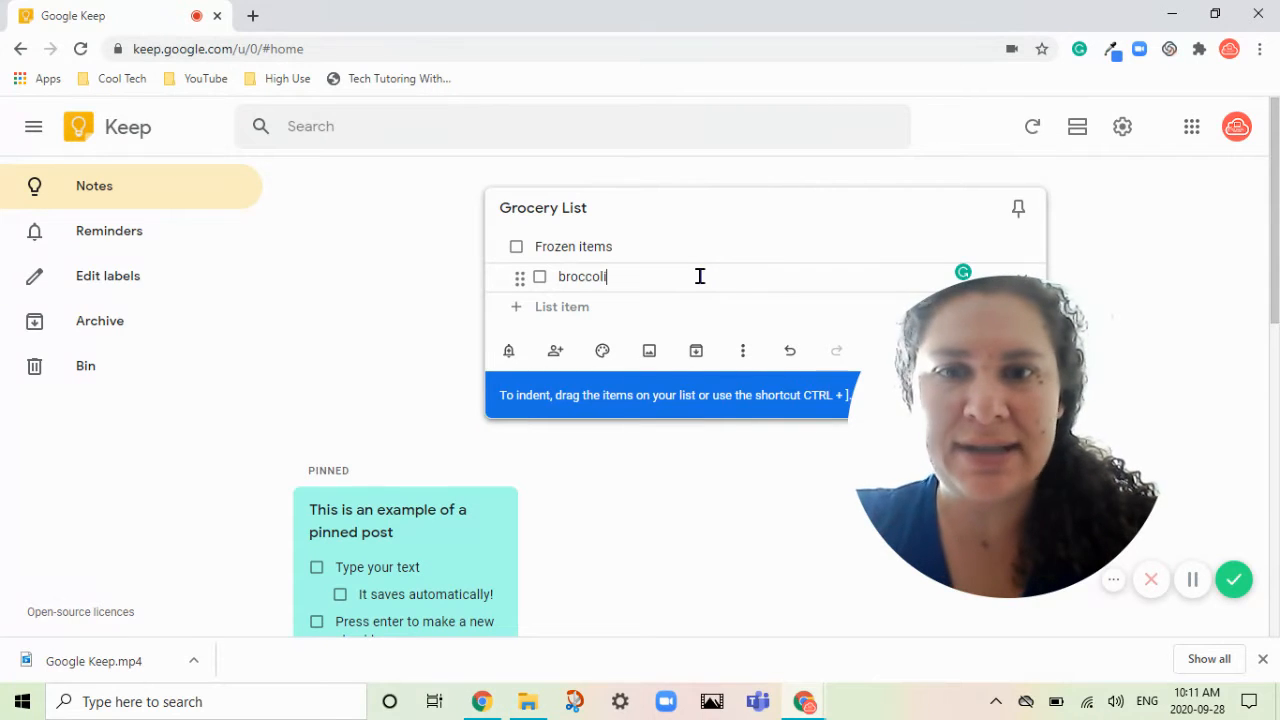
key("Return")
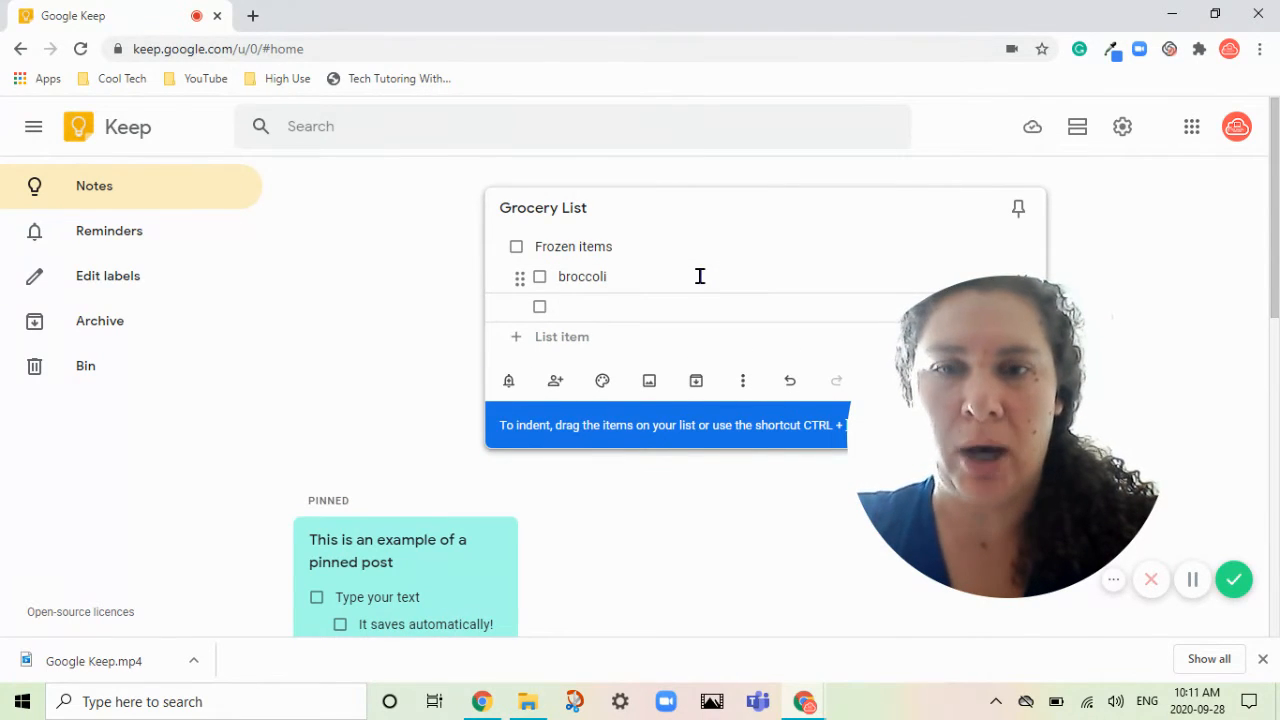
type("pizza")
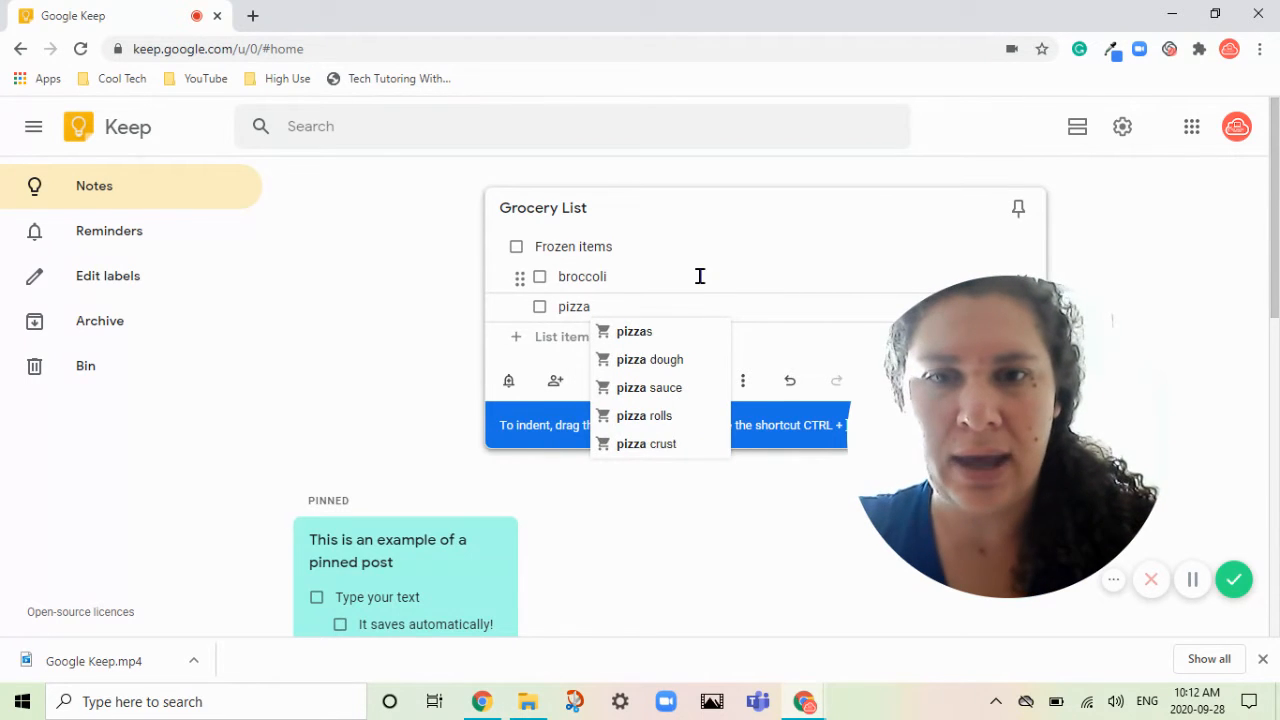
Step: Add "Produce" below pizza as an unindented main list item
key("Return")
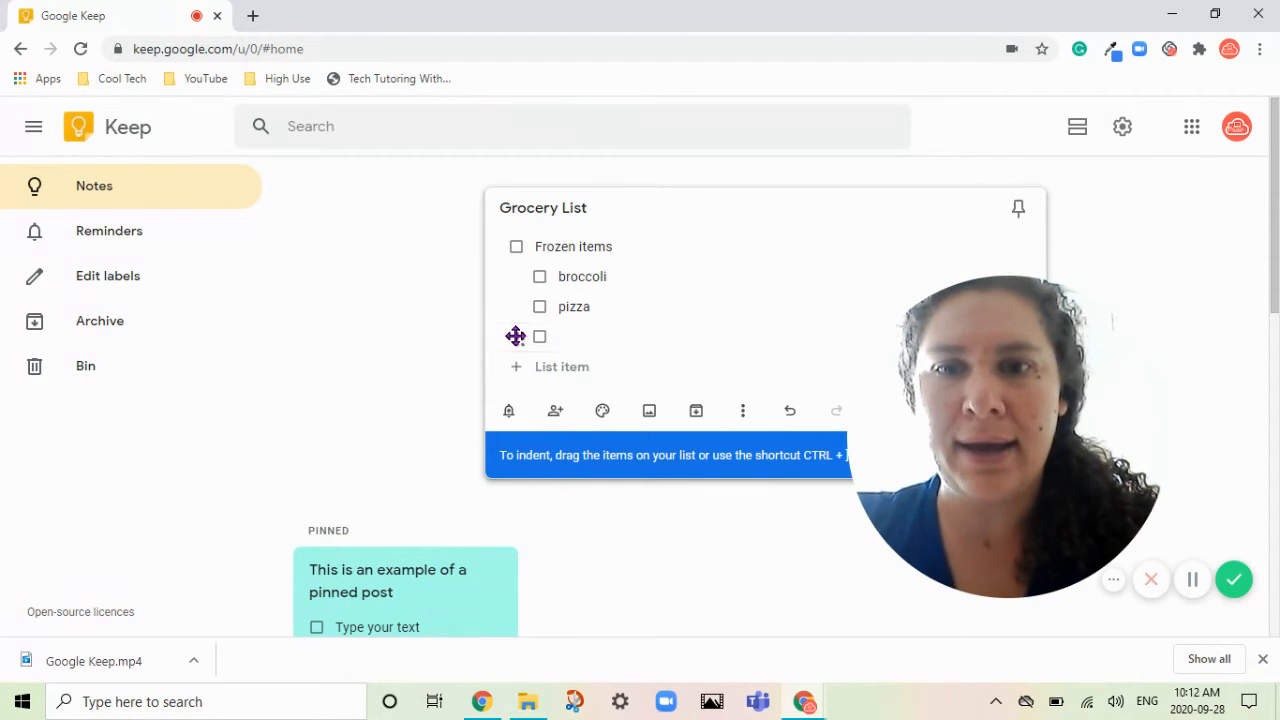
left_click_drag(514, 334, 466, 337)
left_click(590, 336)
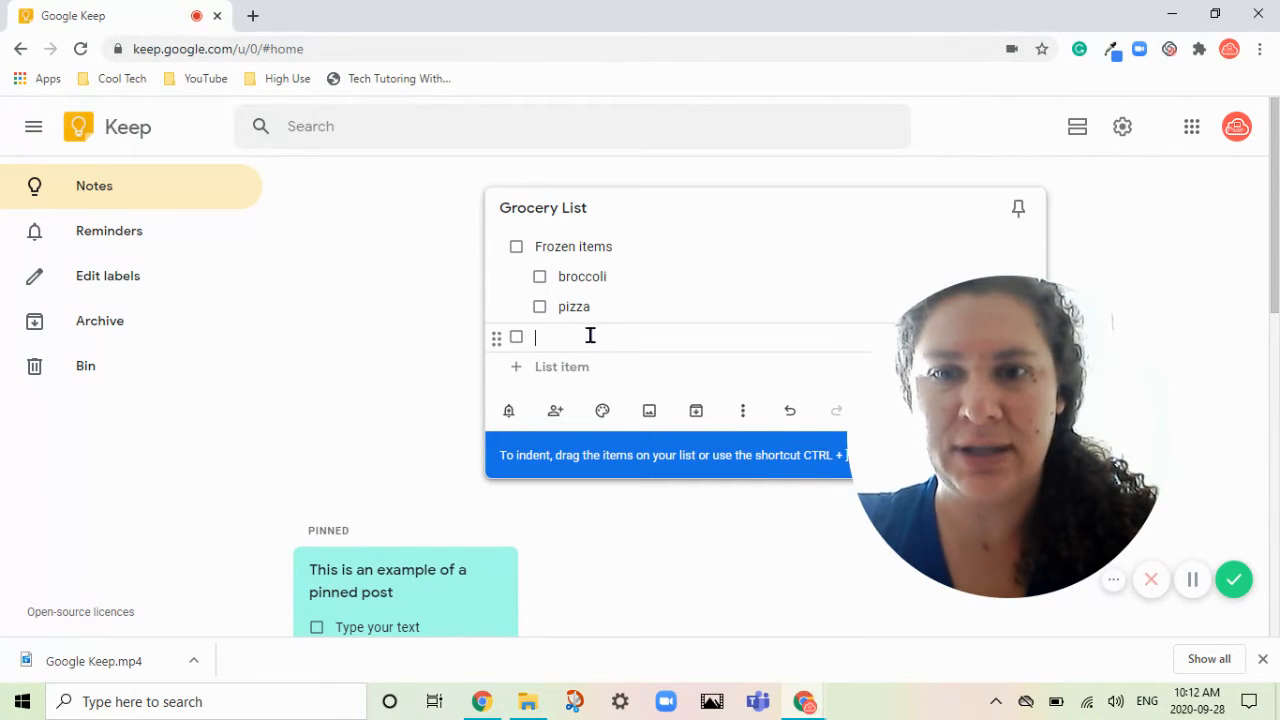
type("Produce")
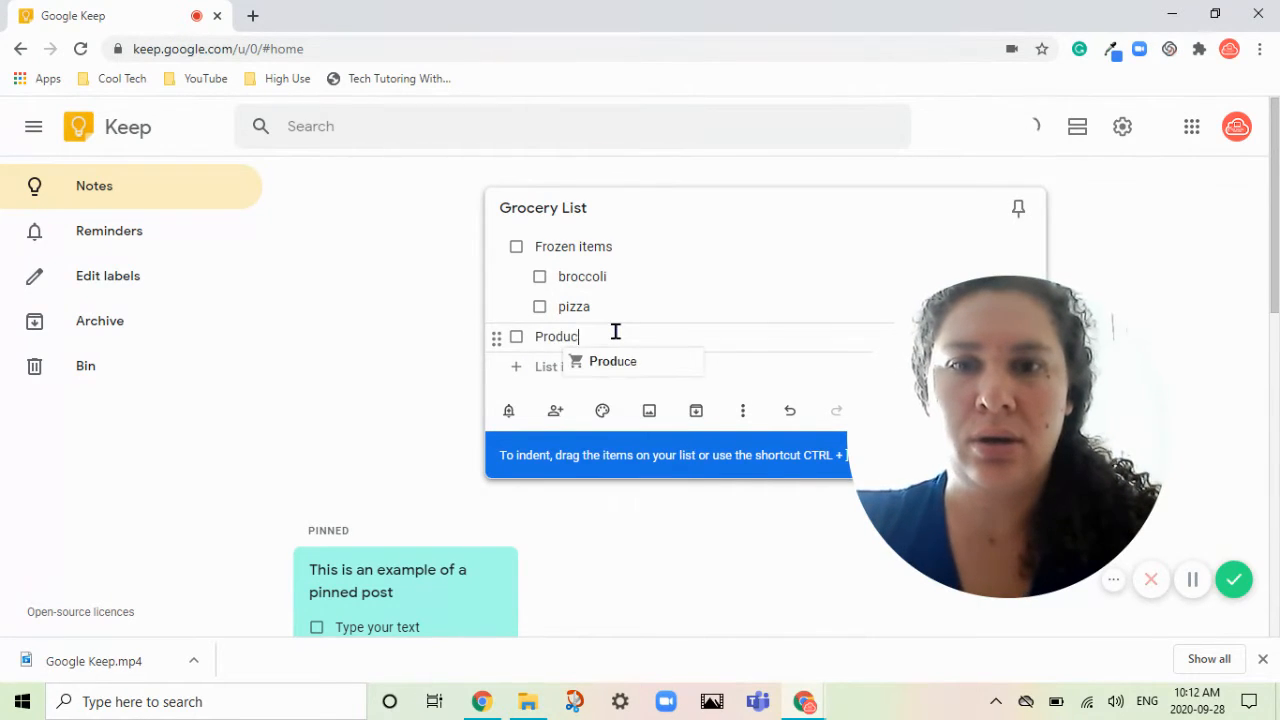
key("Return")
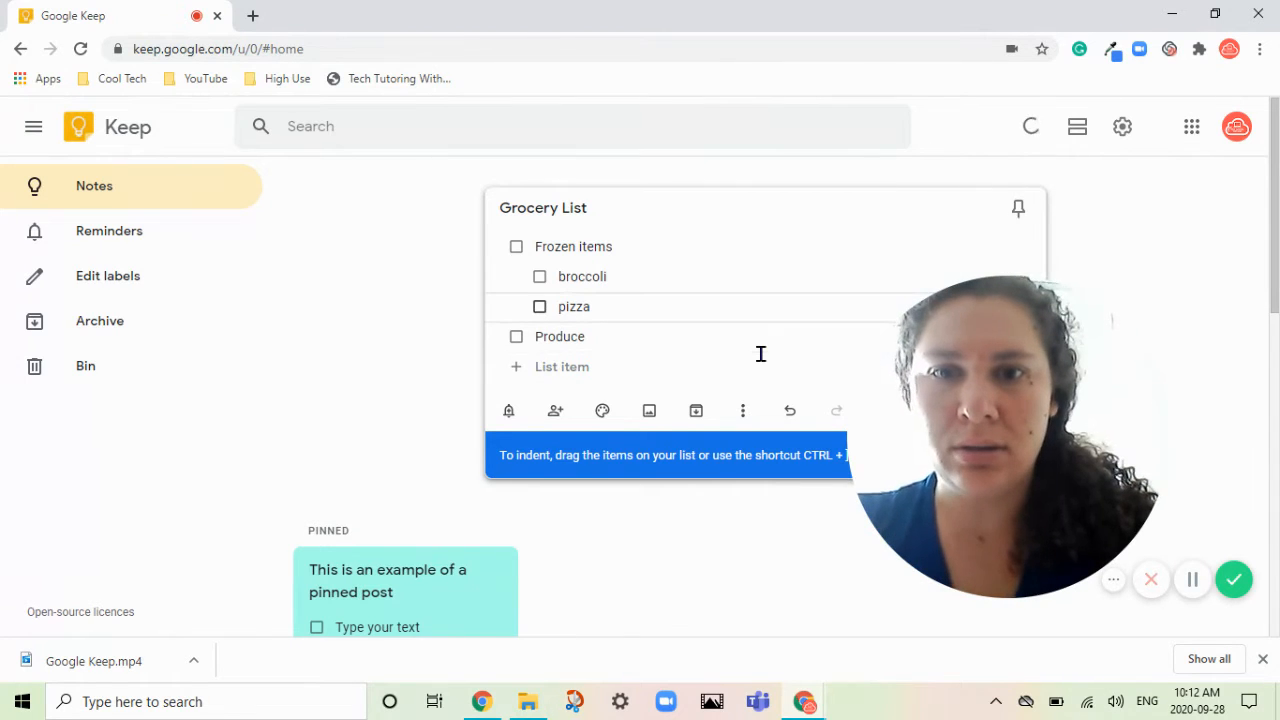
Step: Add "apples" as an indented sub-item under Produce
type("apples")
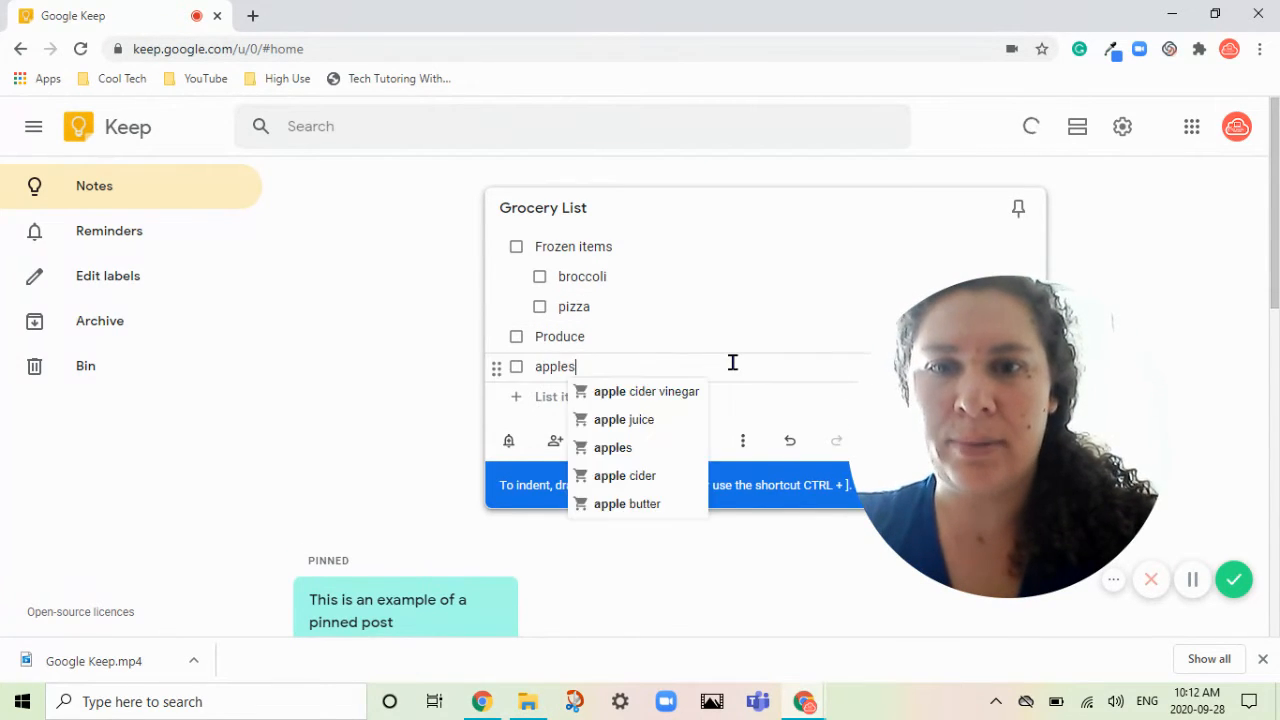
key("Return")
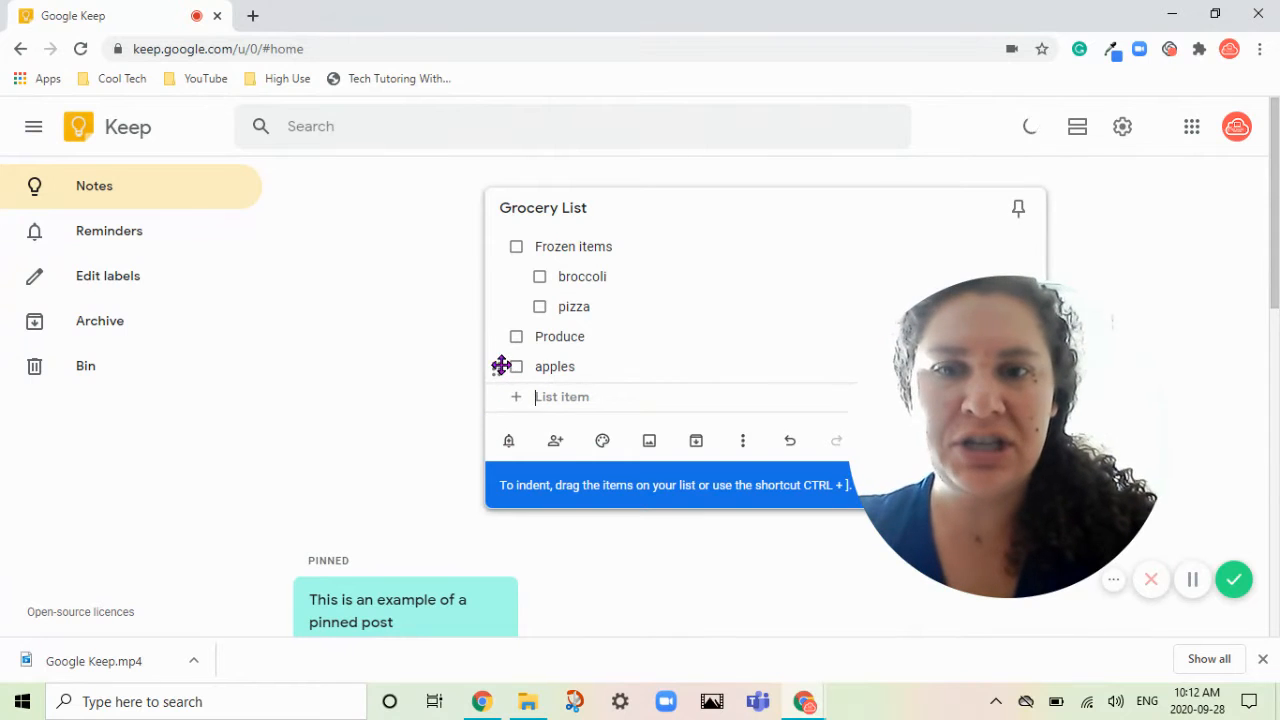
left_click_drag(503, 366, 610, 360)
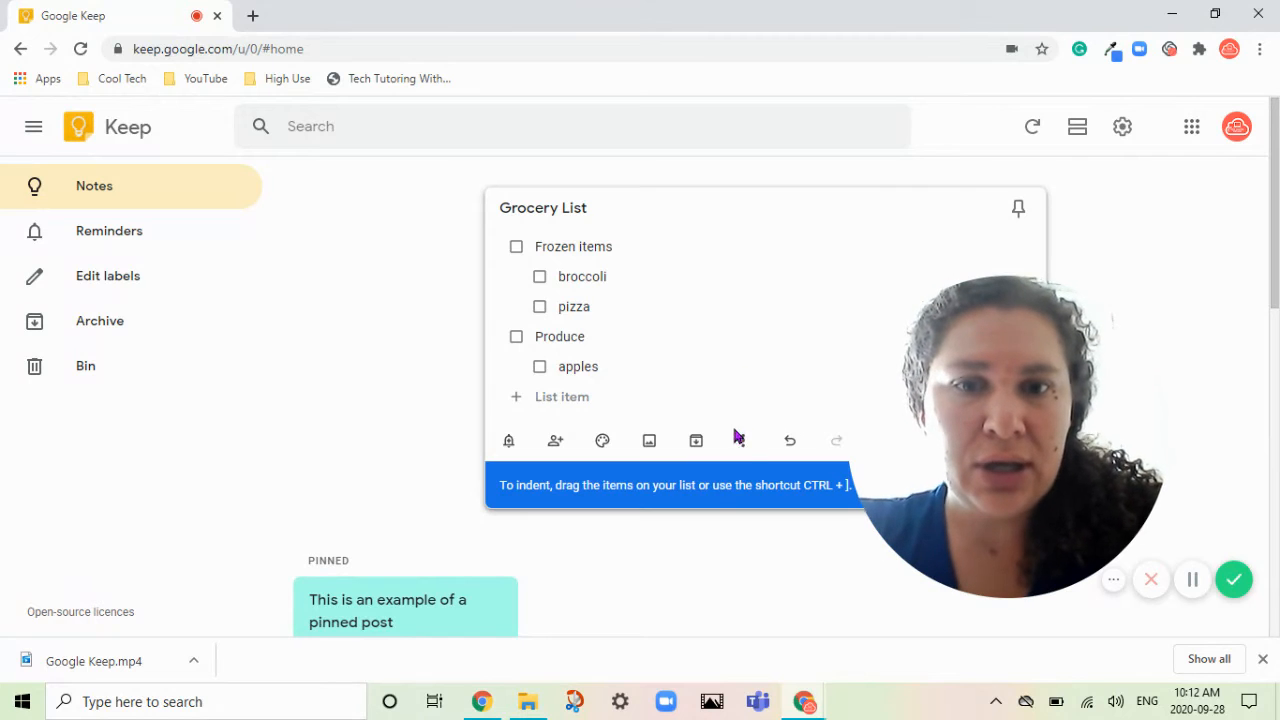
Step: Add the green grocery list header image Keep_Headers_SlidesMania (7) from the Google Keep Covers folder to the note
left_click(650, 445)
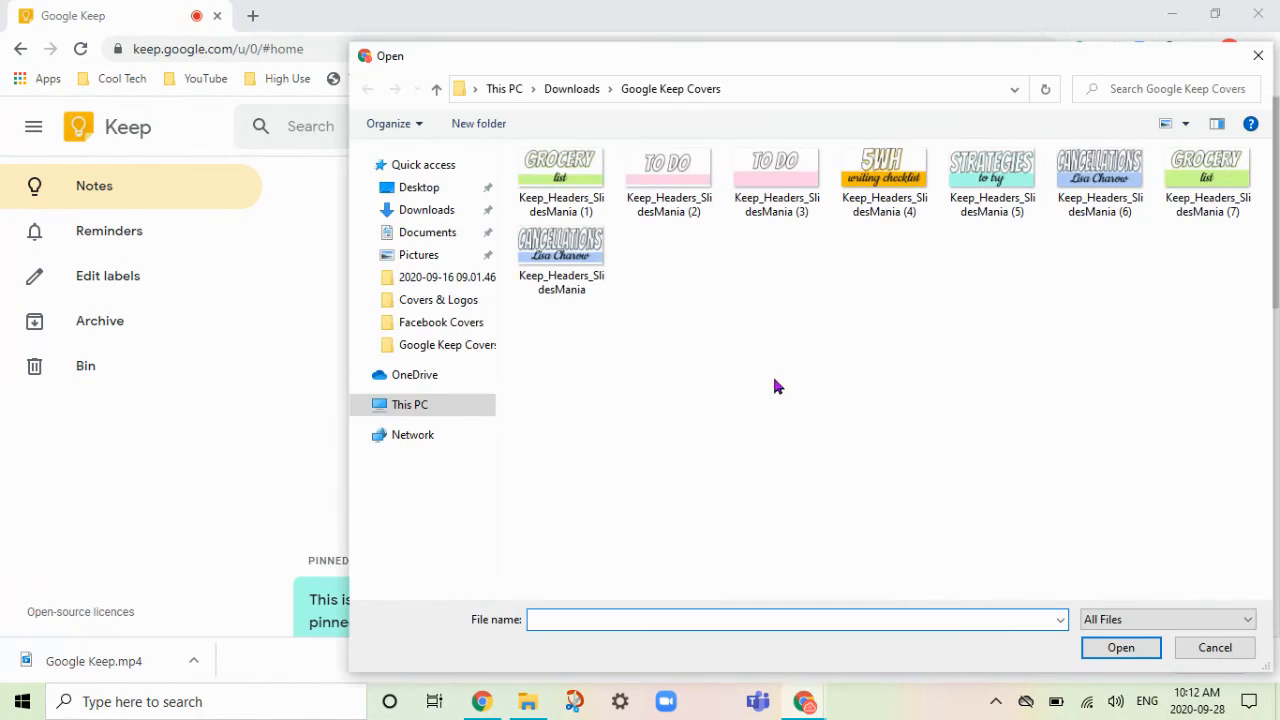
double_click(1207, 198)
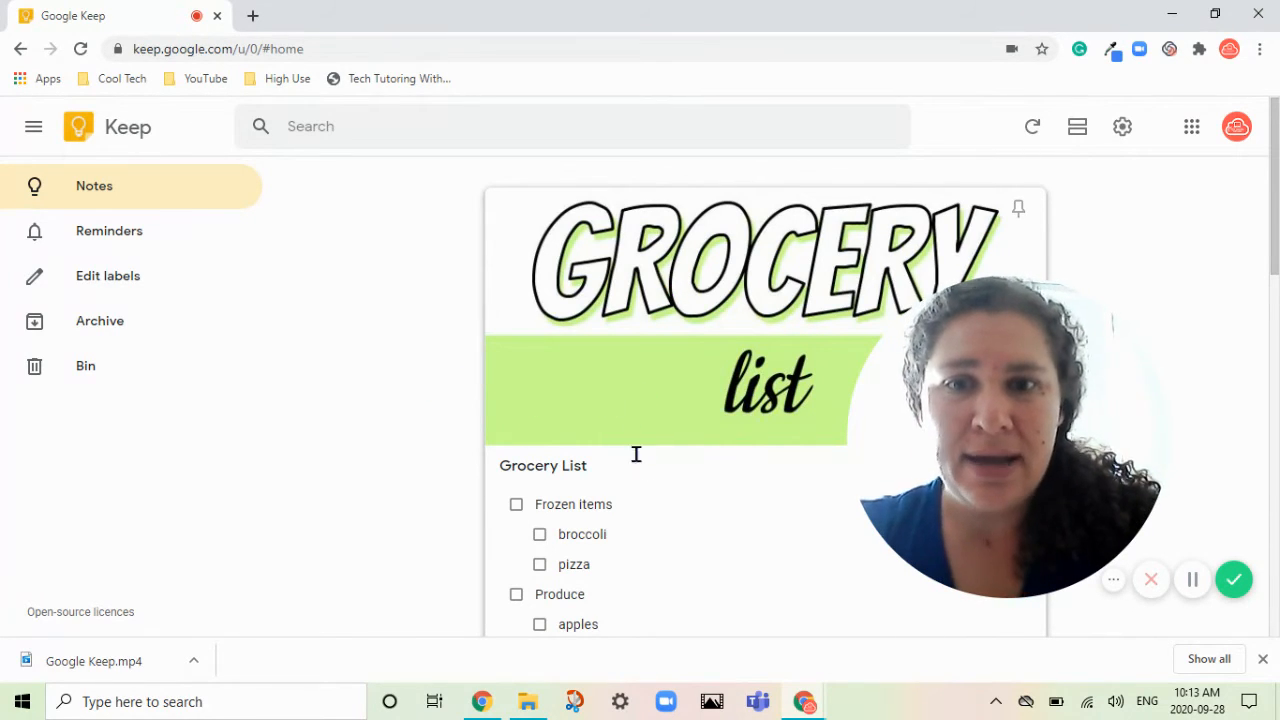
left_click(717, 514)
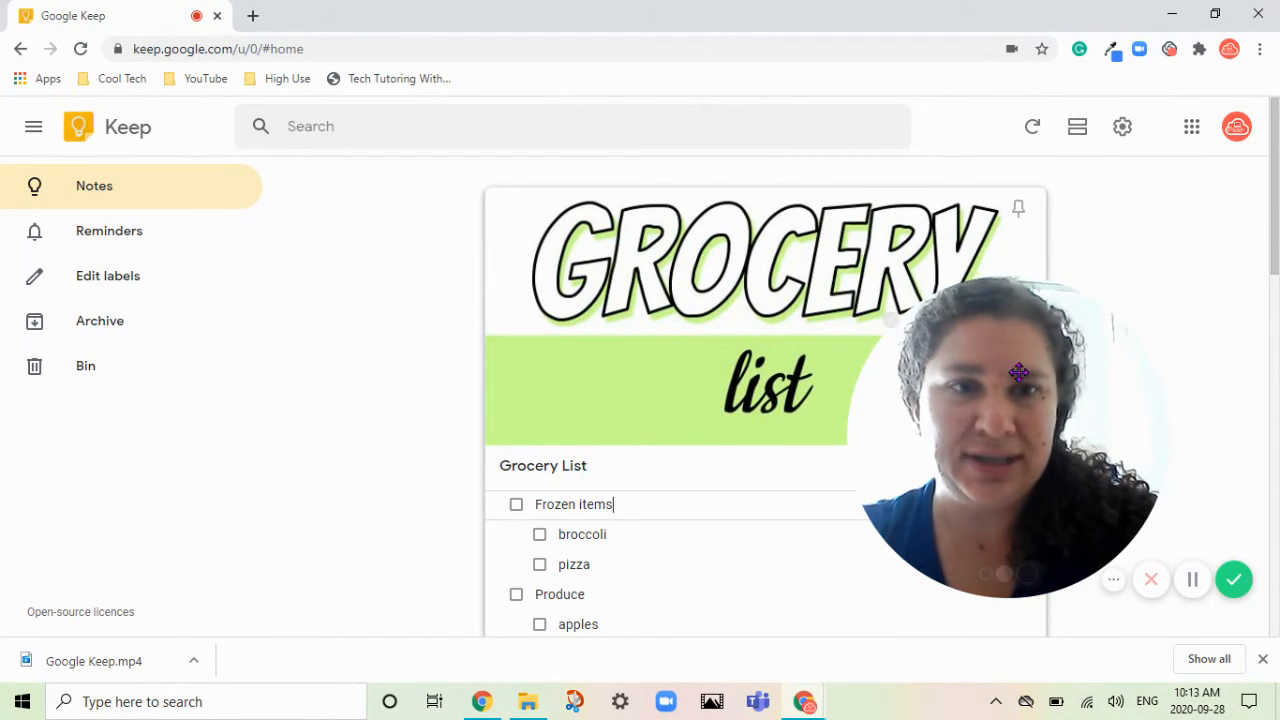
Step: Close the new note and reopen the Grocery List note from the unpinned notes
left_click(1273, 262)
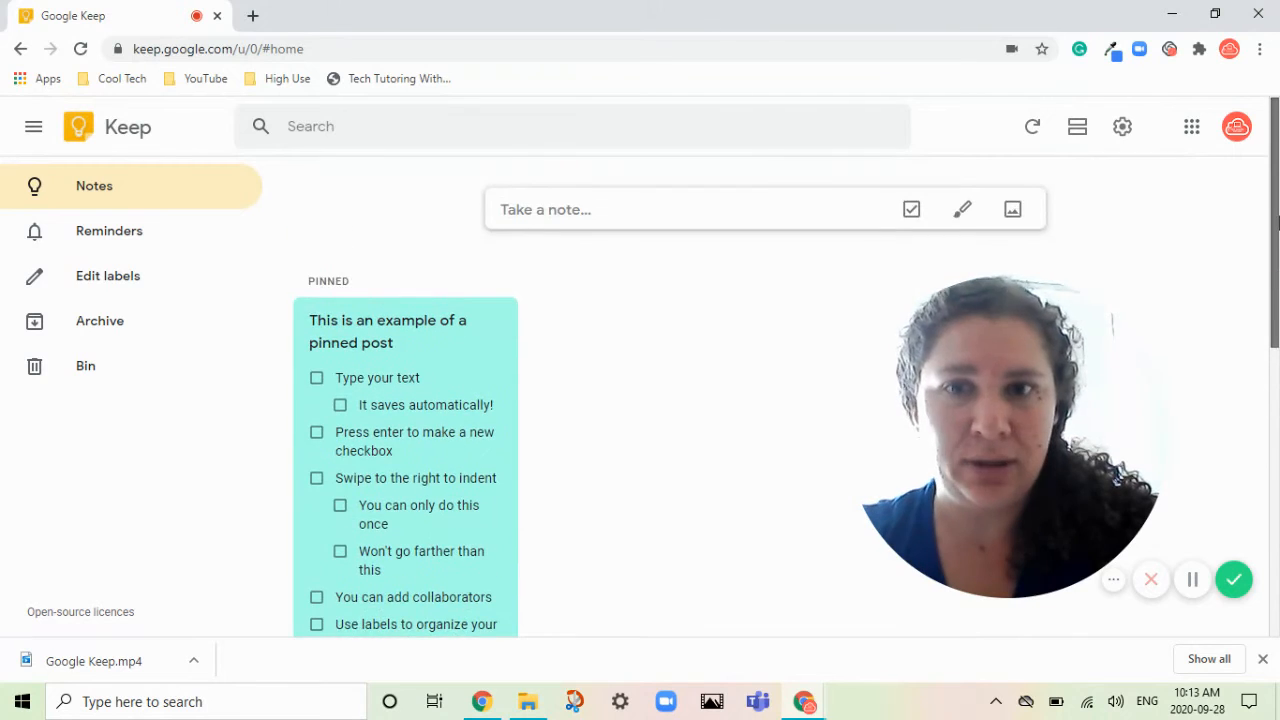
left_click_drag(1277, 282, 1230, 520)
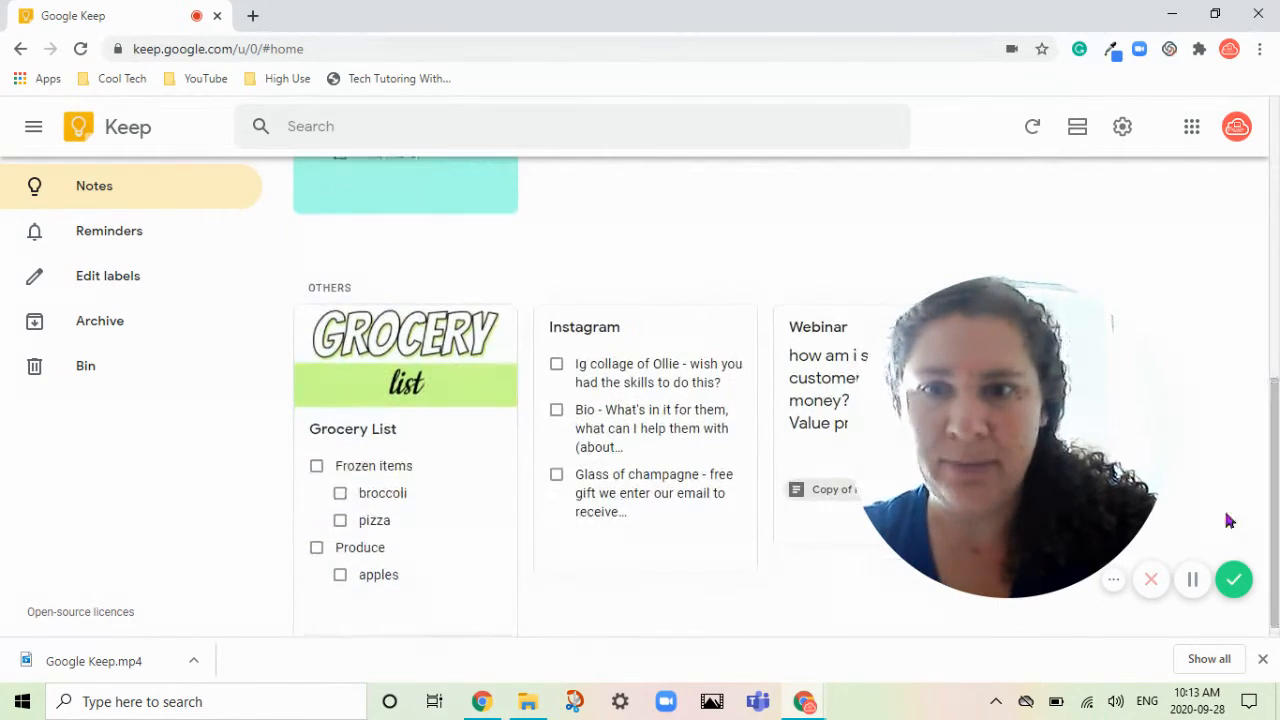
left_click(393, 428)
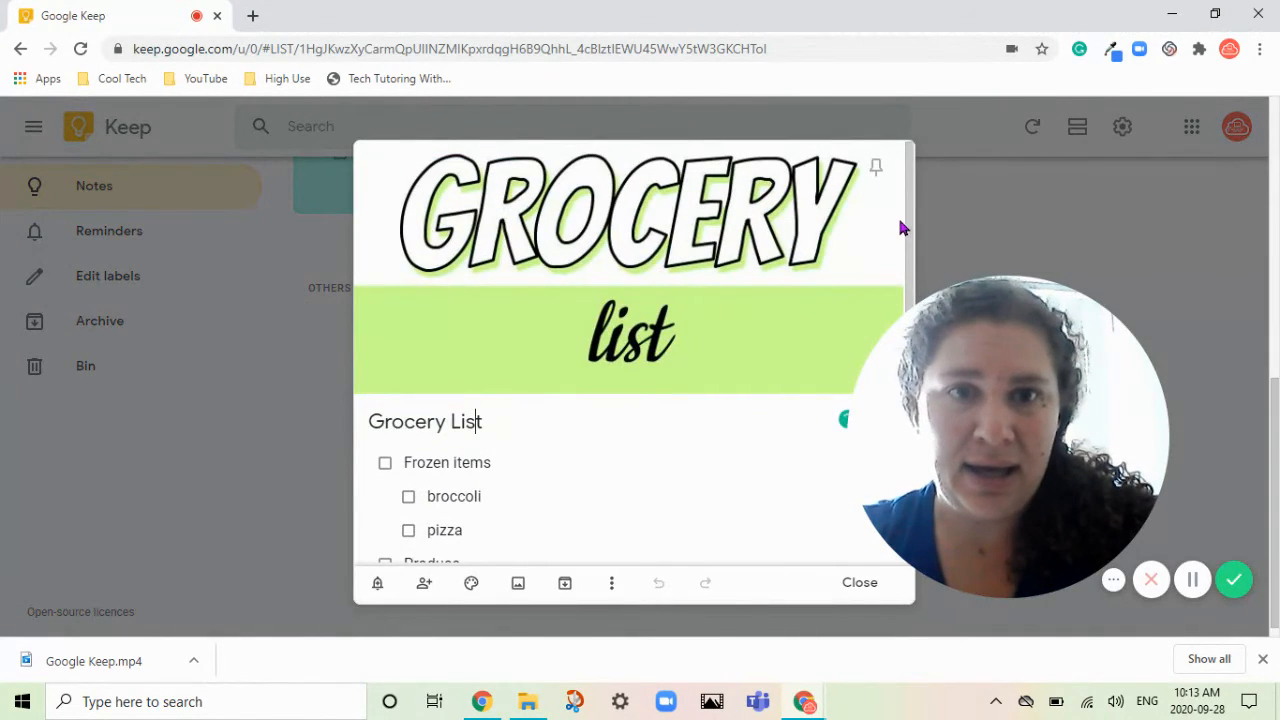
Step: Set the Grocery List note's background colour to Green
scroll(910, 260, "down", 2)
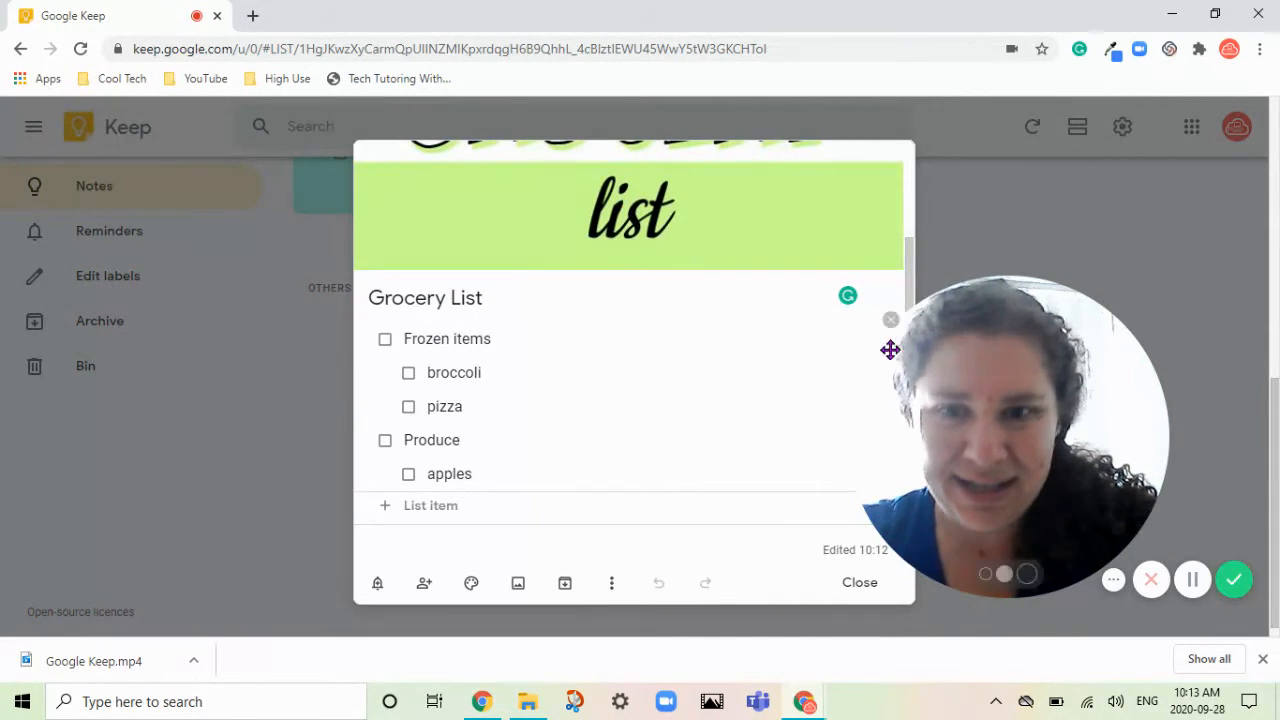
left_click_drag(912, 278, 895, 160)
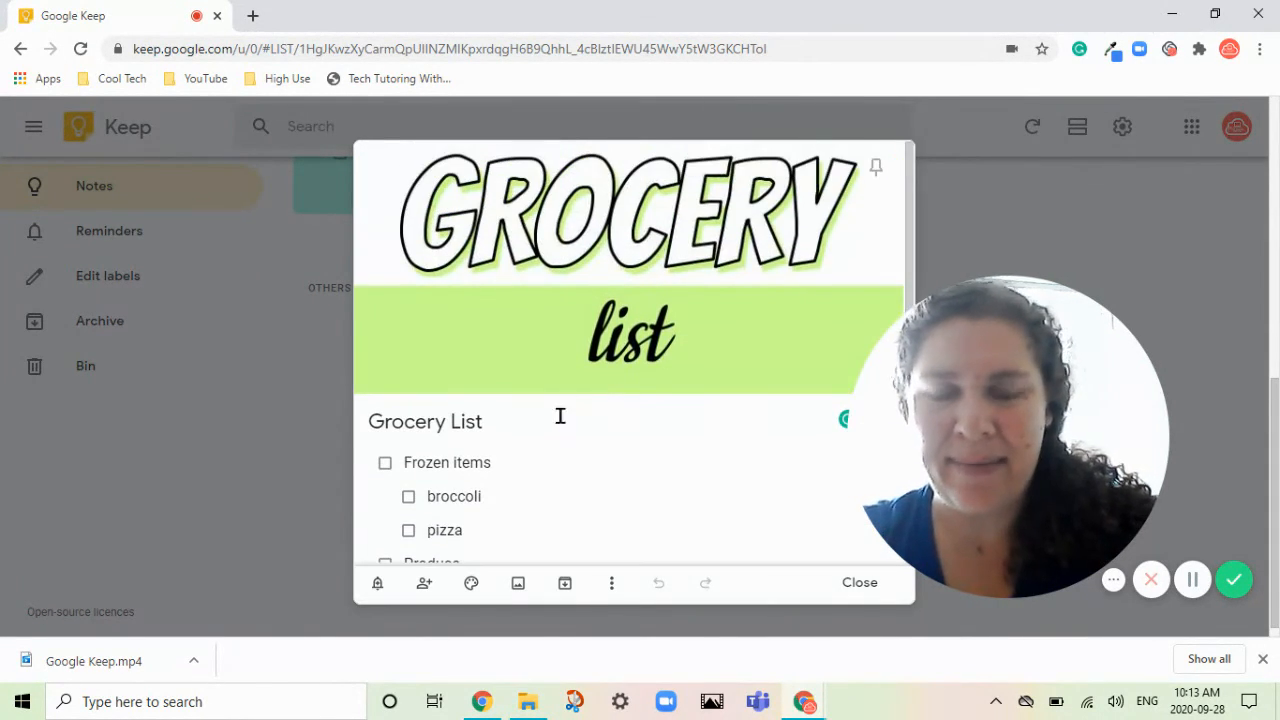
mouse_move(472, 596)
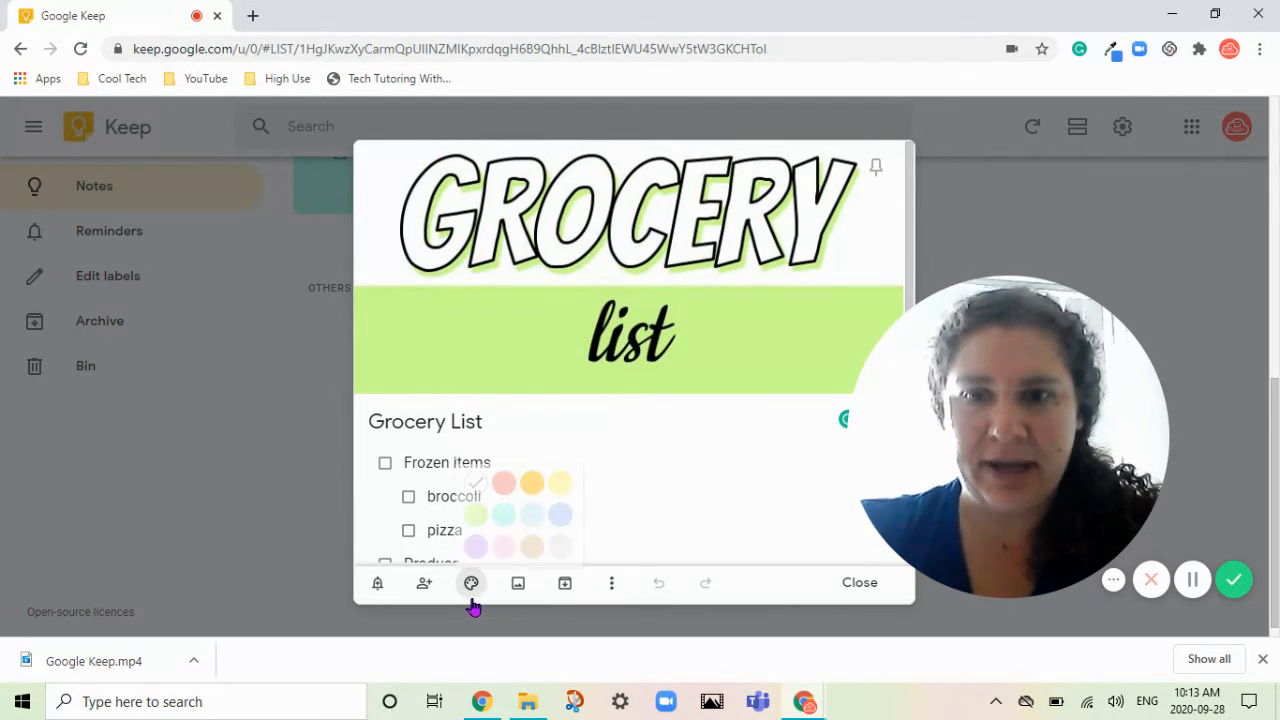
left_click(476, 516)
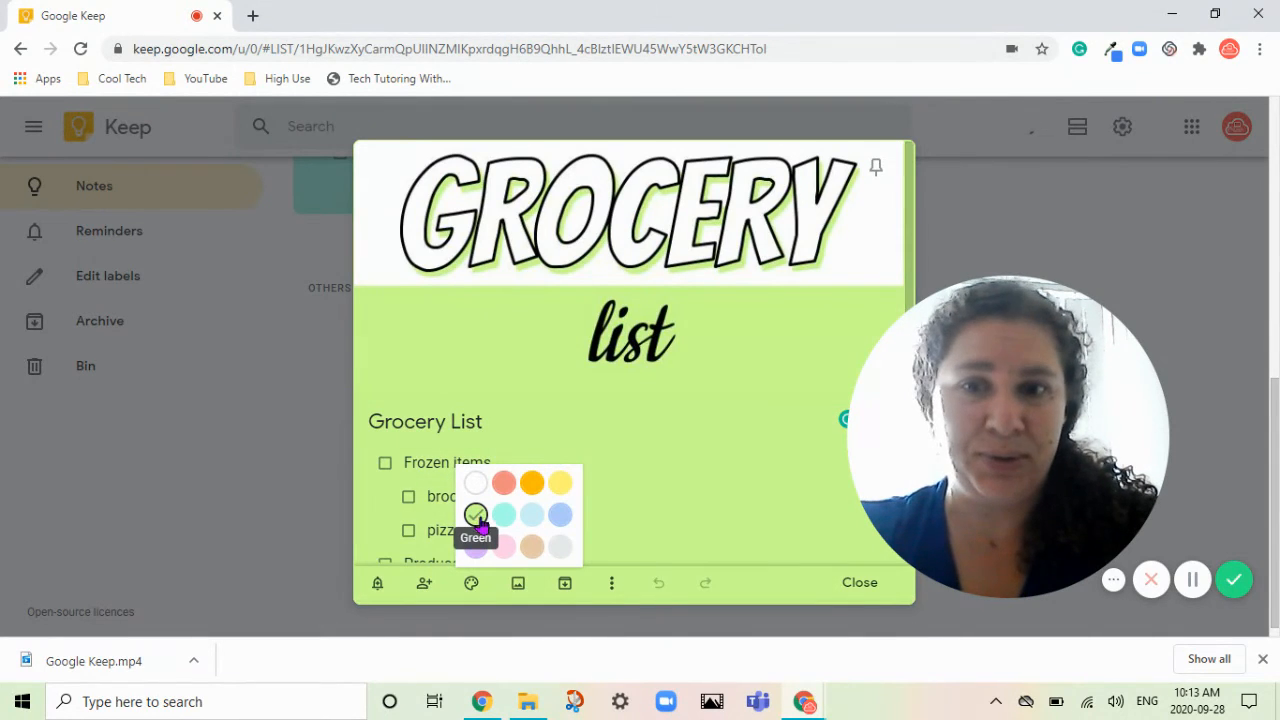